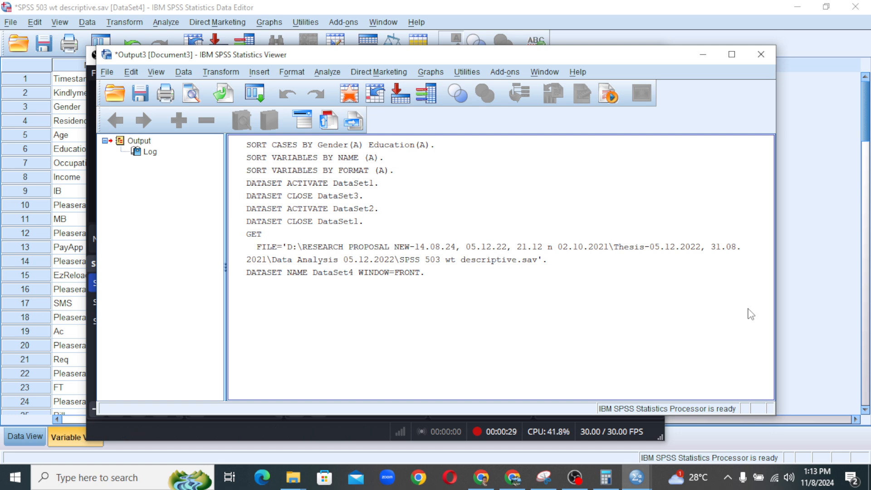
Bring the Data Editor's Variable View in front of the Output Viewer.
left_click(815, 263)
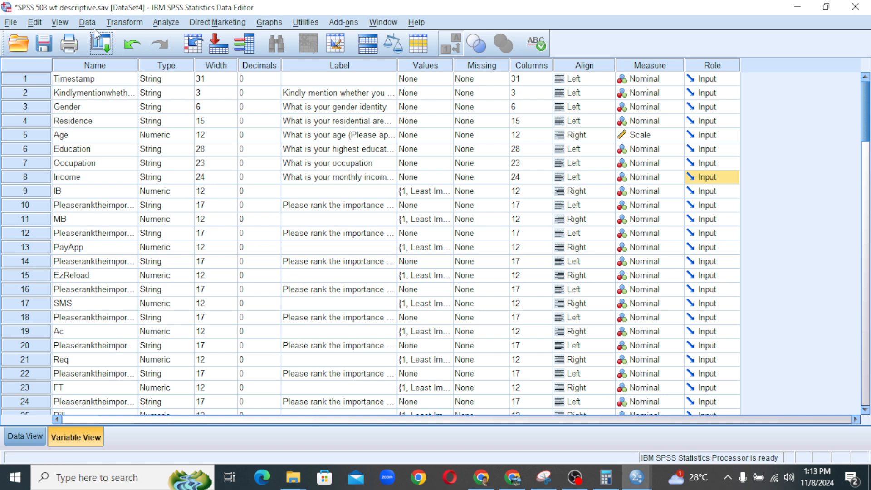
Start Visual Binning on the age variable and scan its 503 cases.
left_click(127, 24)
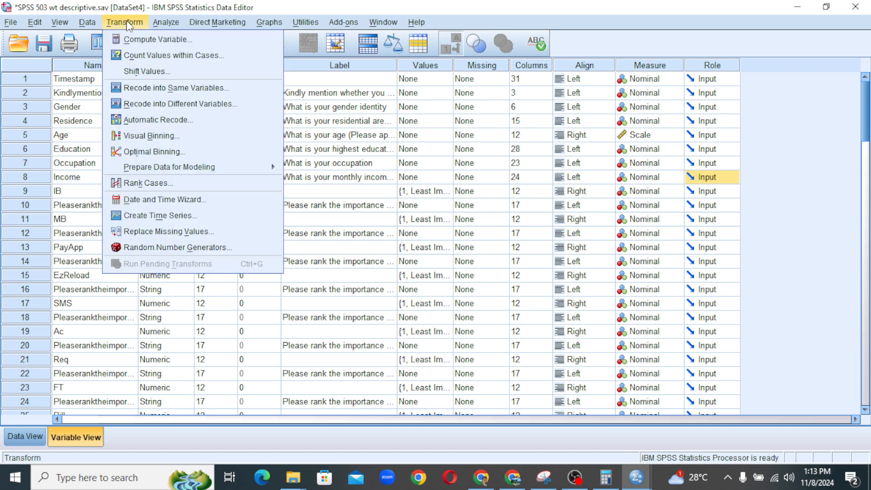
mouse_move(146, 168)
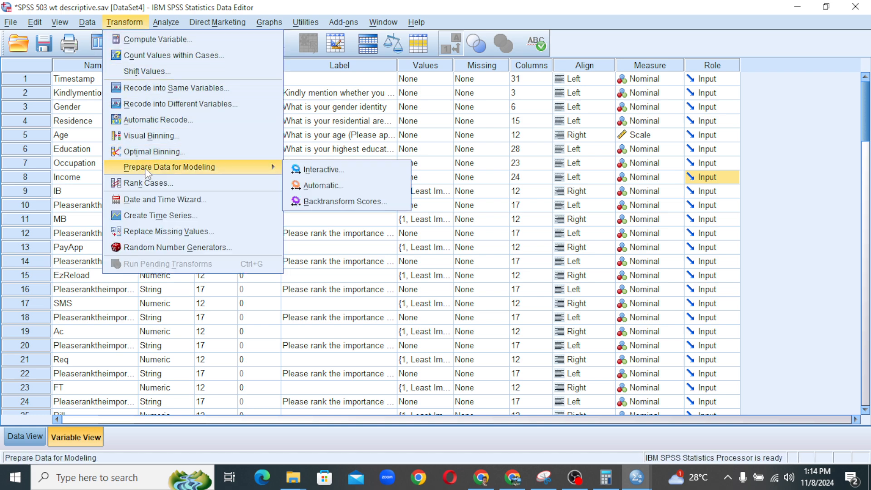
left_click(148, 136)
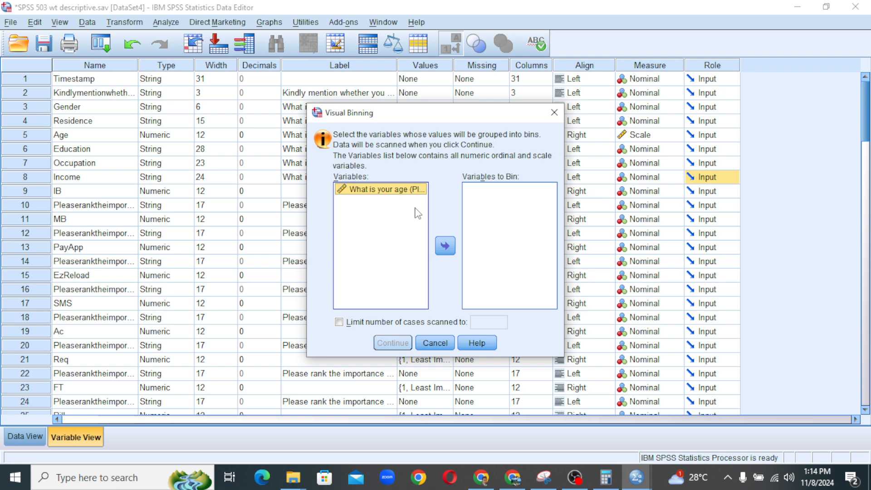
left_click(445, 247)
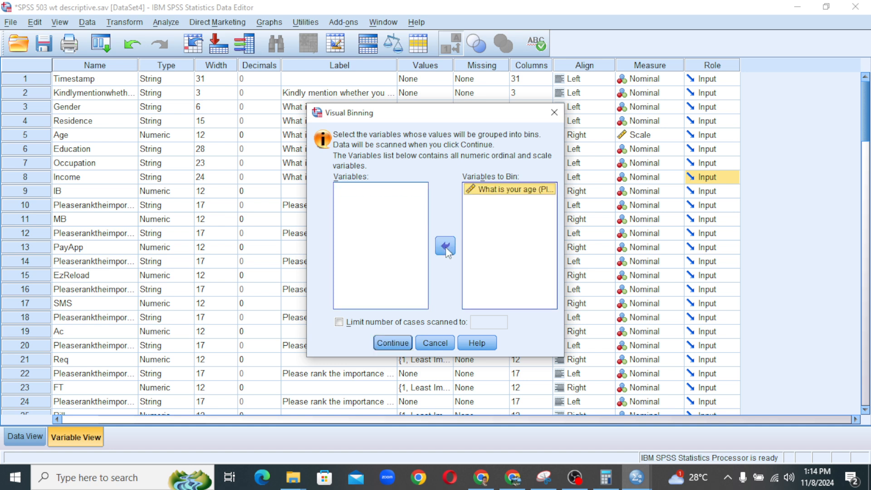
left_click(392, 344)
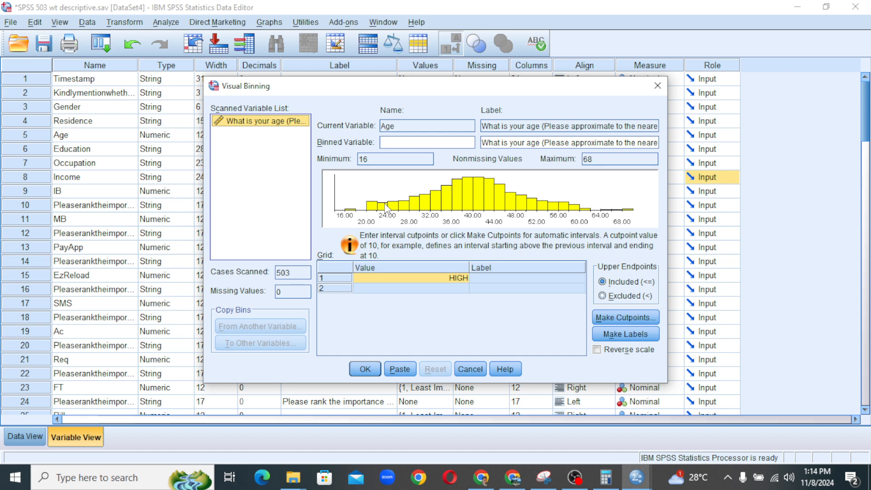
Name the binned variable CATAGE with label CAT AGE and exclude upper endpoints.
left_click(398, 143)
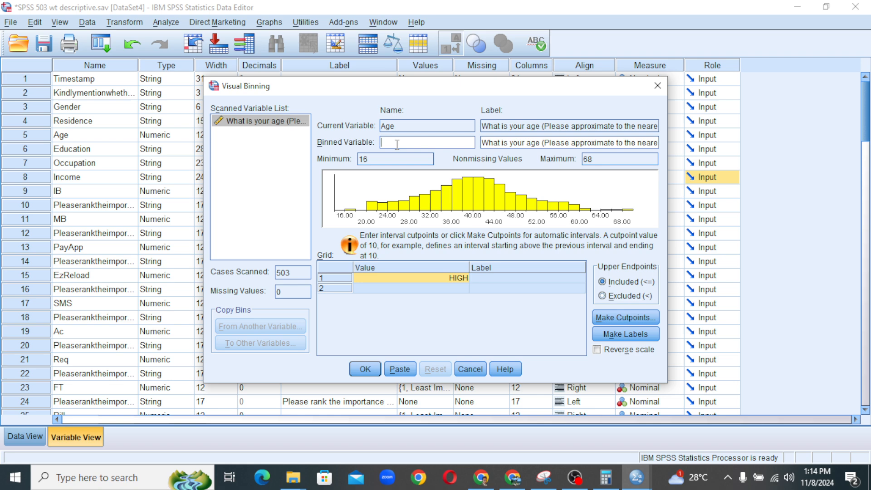
type("CATAGE")
left_click(509, 144)
triple_click(510, 143)
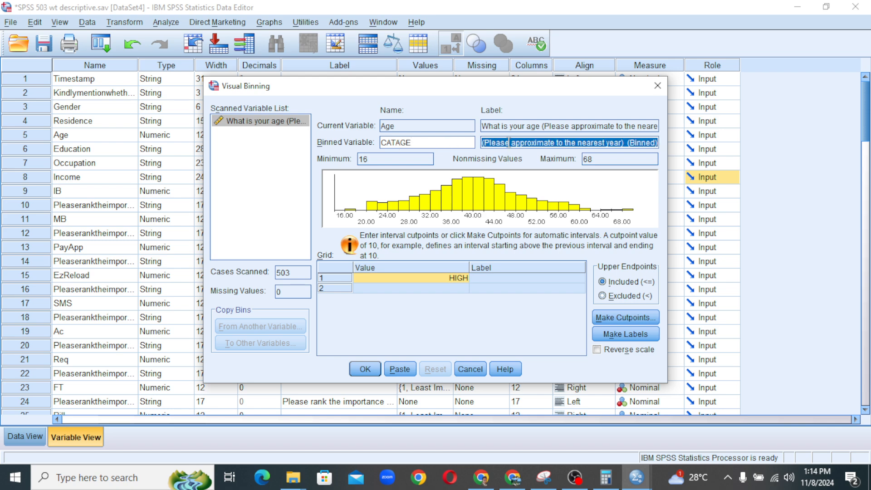
type("CAT ")
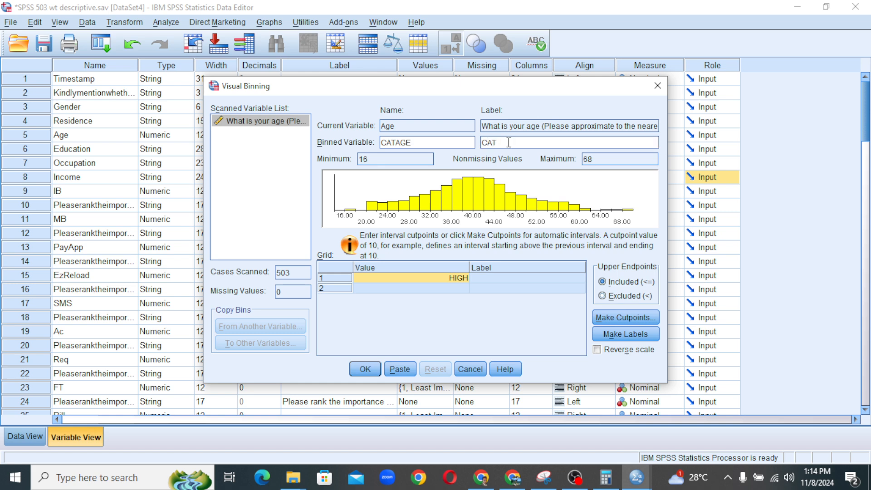
type("AGE")
left_click(603, 297)
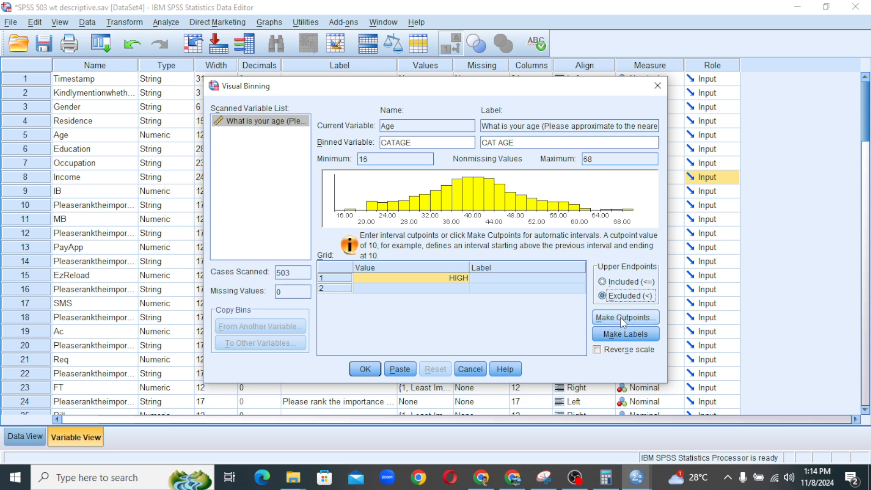
left_click(620, 317)
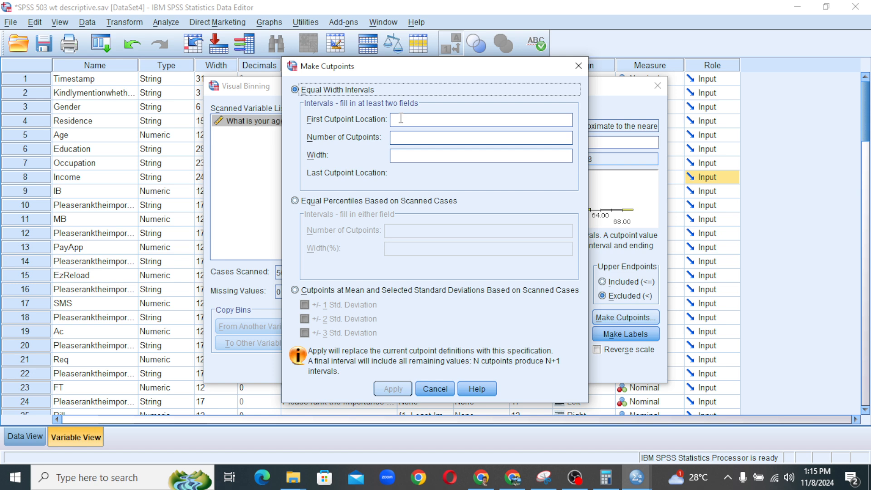
Enter first cutpoint 25, 2 cutpoints and an interval width of 25.
left_click(401, 119)
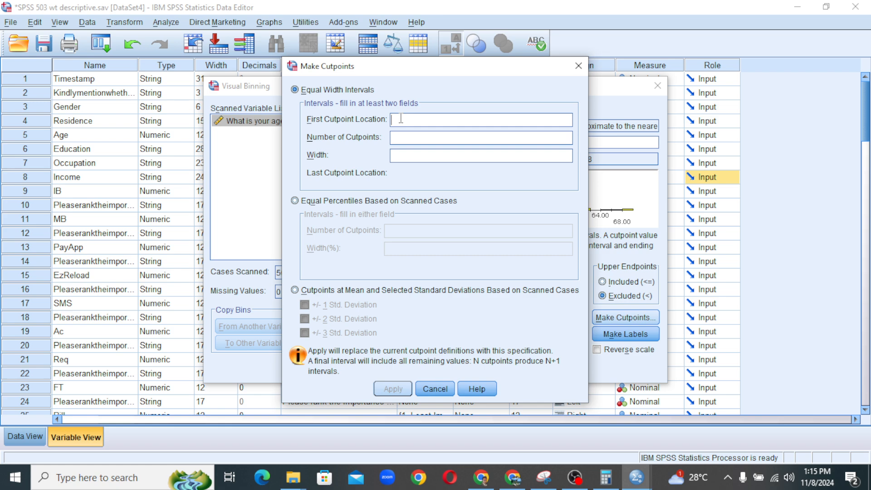
type("25")
left_click(407, 137)
type("2")
left_click(412, 157)
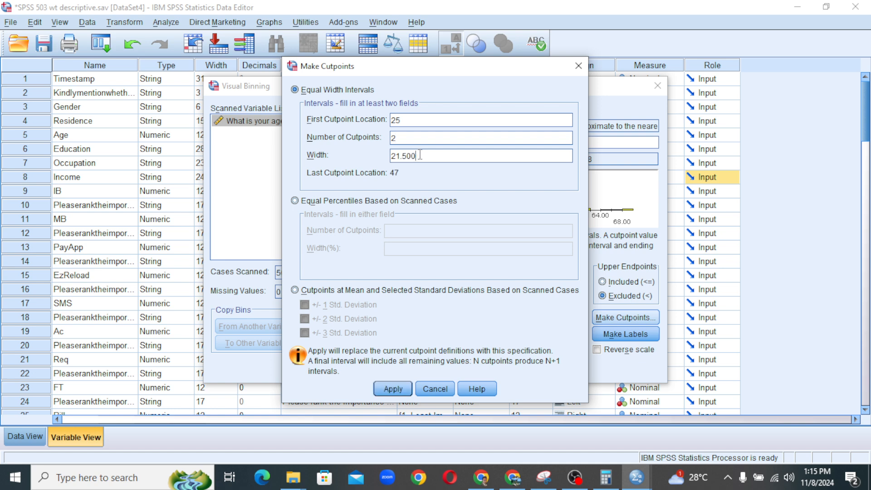
left_click_drag(425, 155, 319, 145)
key("BackSpace")
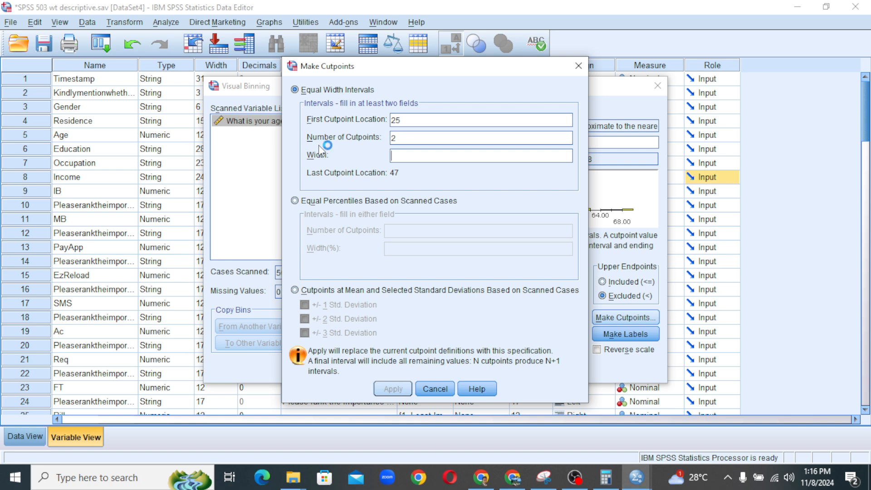
type("25")
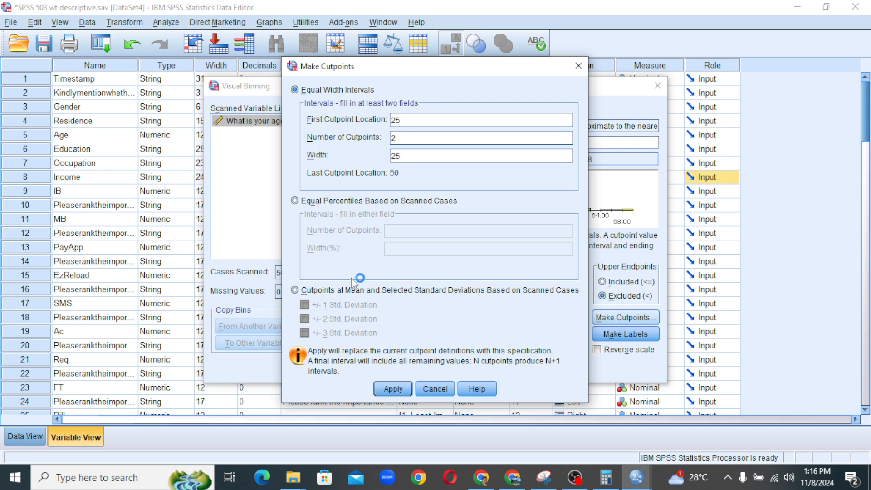
Apply the 25 and 50 cutpoints, generate labels, and relabel the first bin Young.
left_click(395, 389)
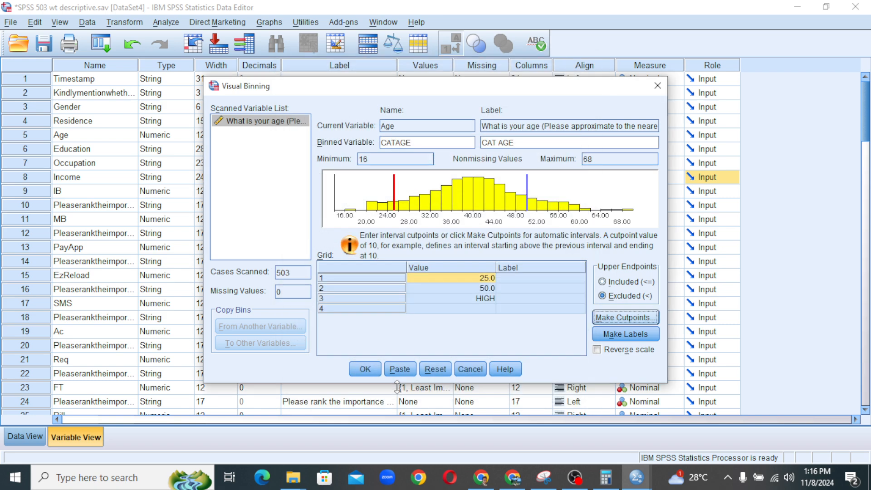
left_click(634, 334)
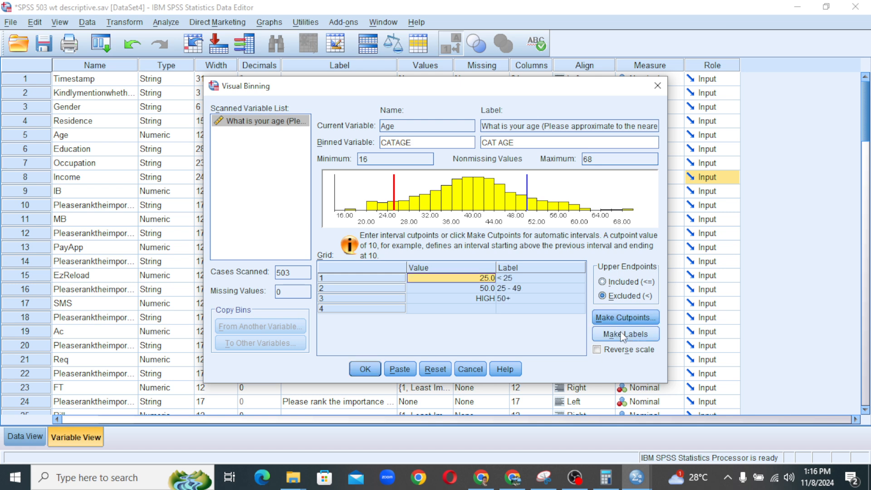
left_click(526, 279)
left_click(527, 278)
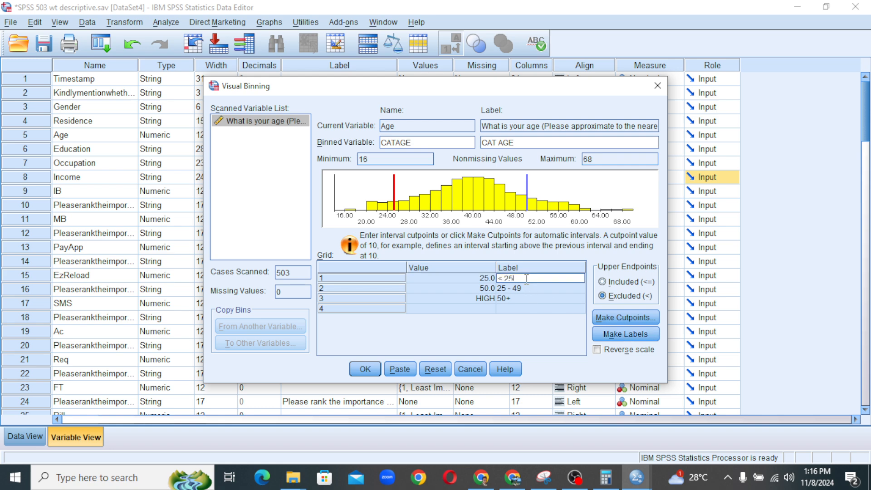
left_click_drag(527, 278, 499, 278)
type("Young")
key("Return")
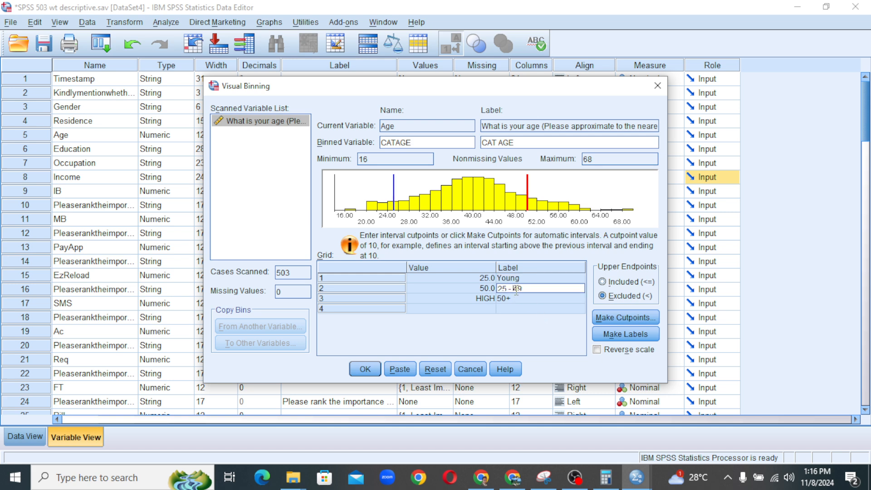
Label the remaining bins Adults and Seniors, then submit the Visual Binning.
type("Aduls")
key("BackSpace")
type("ts")
left_click(521, 299)
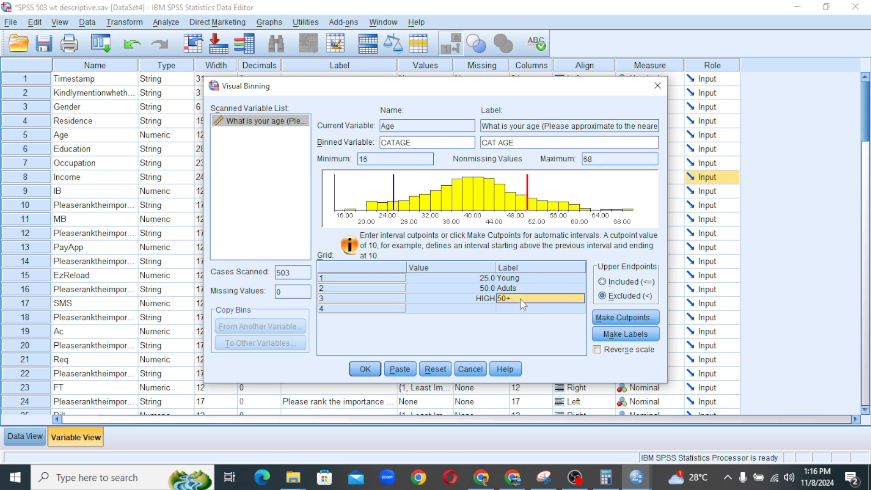
left_click(518, 299)
left_click_drag(511, 299, 474, 299)
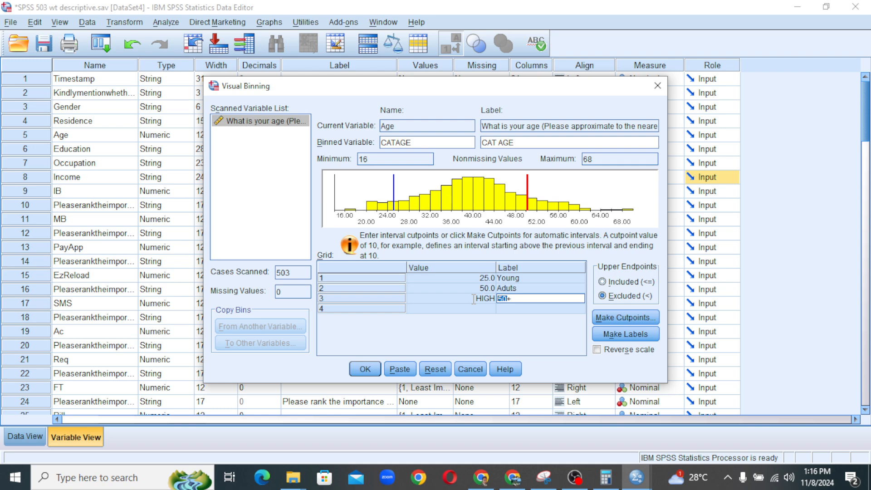
key("BackSpace")
key("BackSpace")
type("Seniors")
left_click(517, 289)
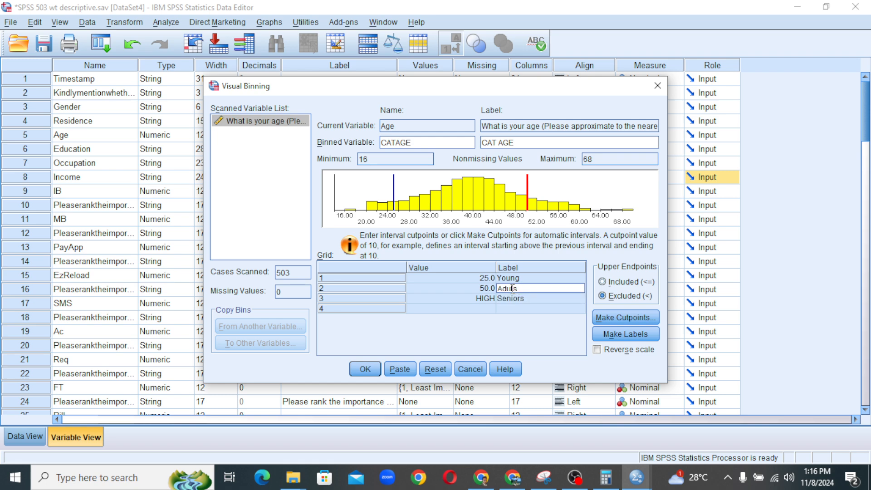
type("l")
left_click(530, 300)
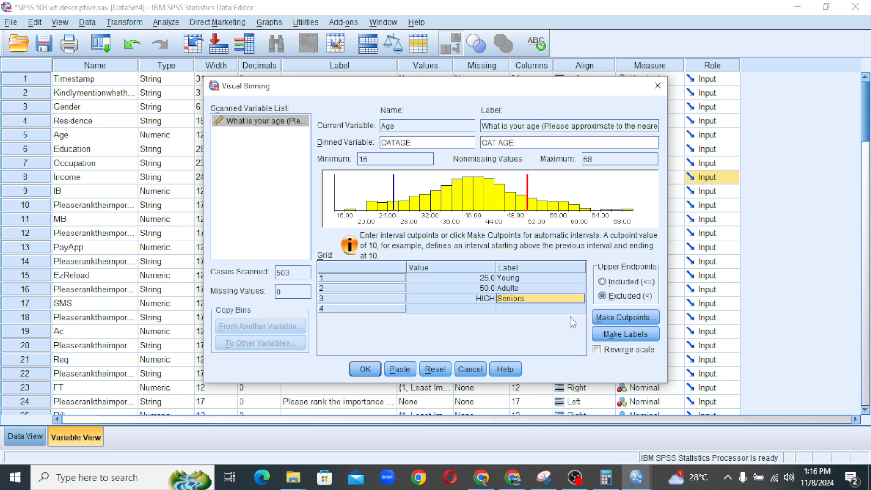
left_click(366, 368)
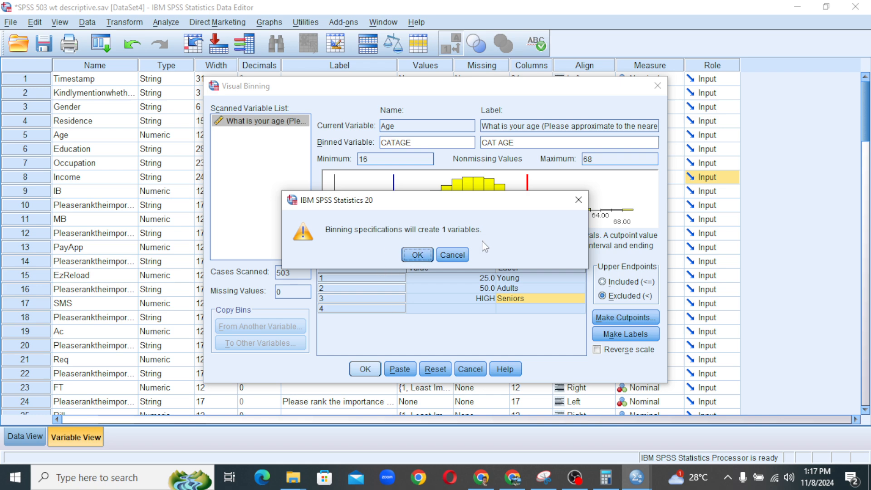
Confirm the binning, check the new CATAGE variable in Variable View, then show Data View.
left_click(425, 259)
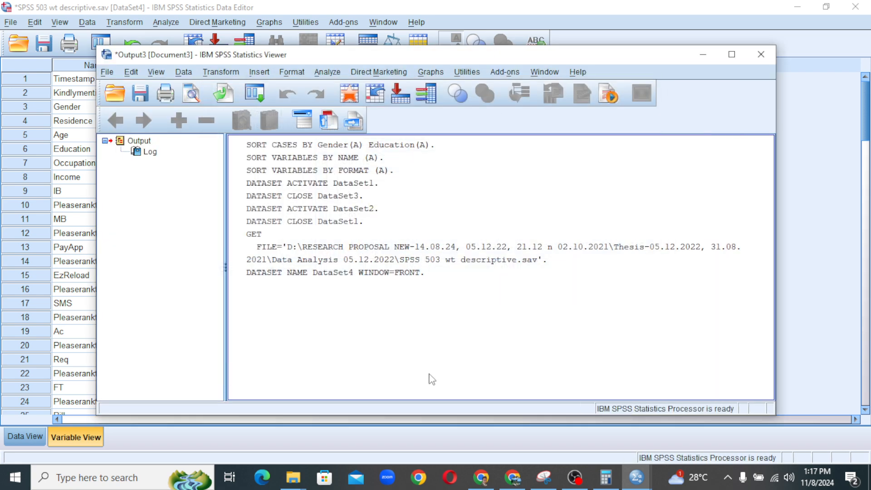
left_click(819, 248)
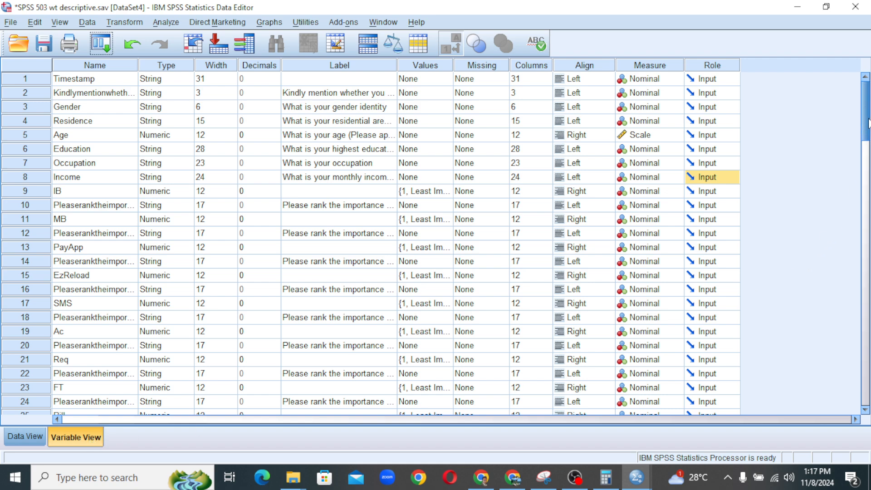
scroll(868, 123, "down", 20)
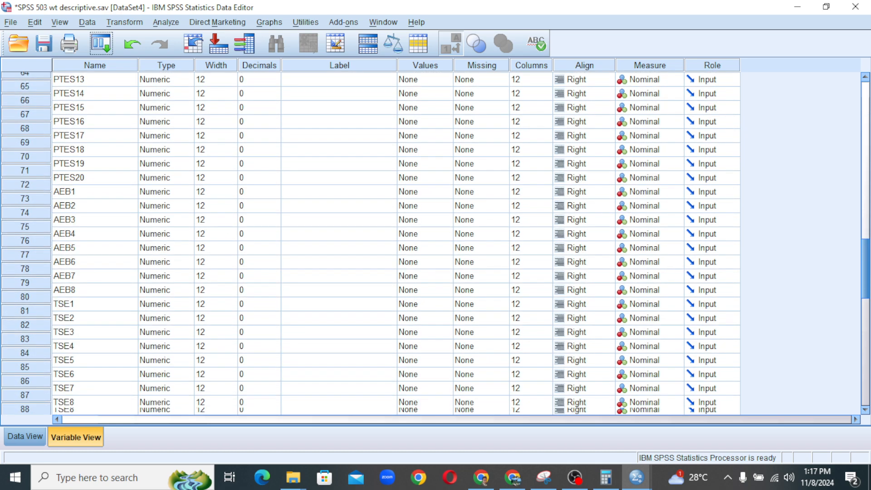
scroll(395, 240, "down", 4)
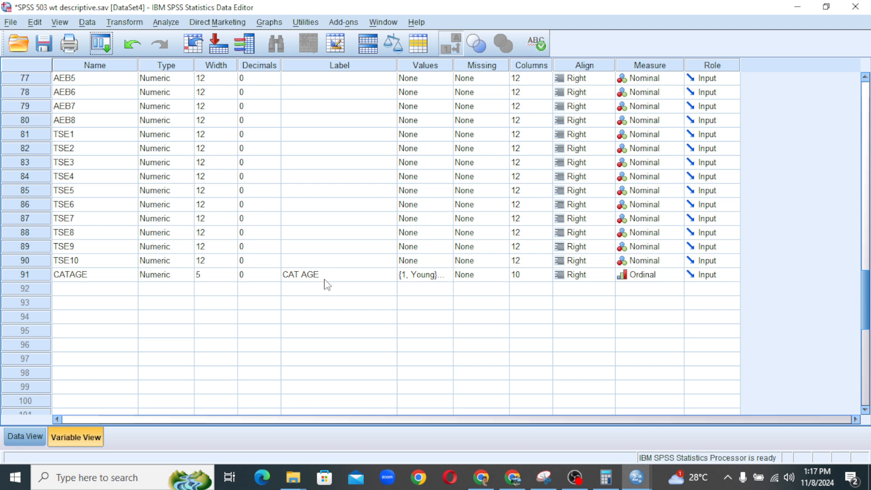
left_click(14, 437)
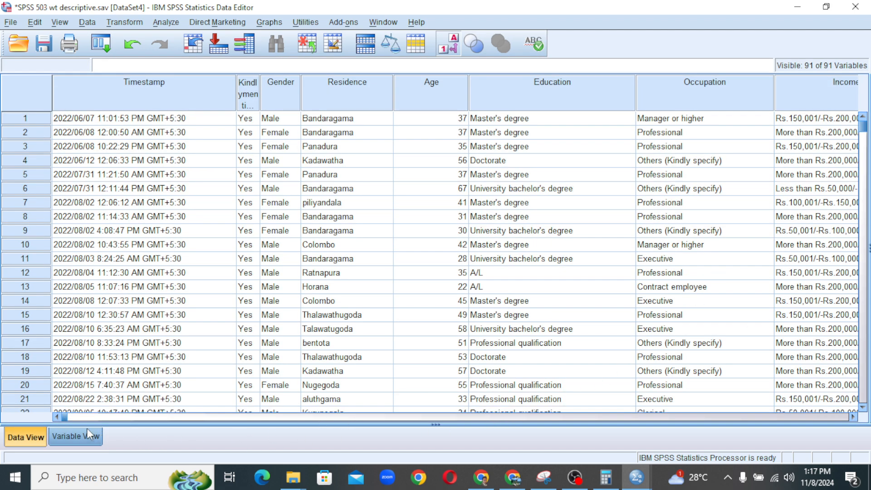
left_click_drag(65, 417, 797, 460)
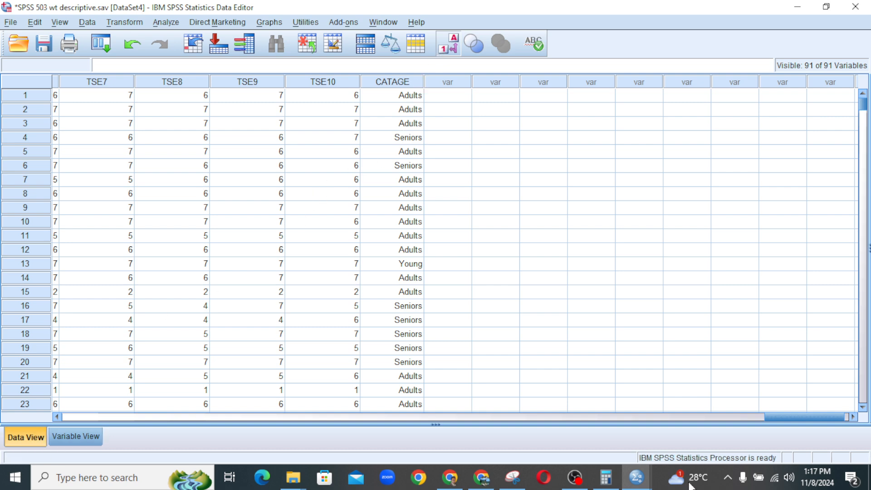
left_click(456, 49)
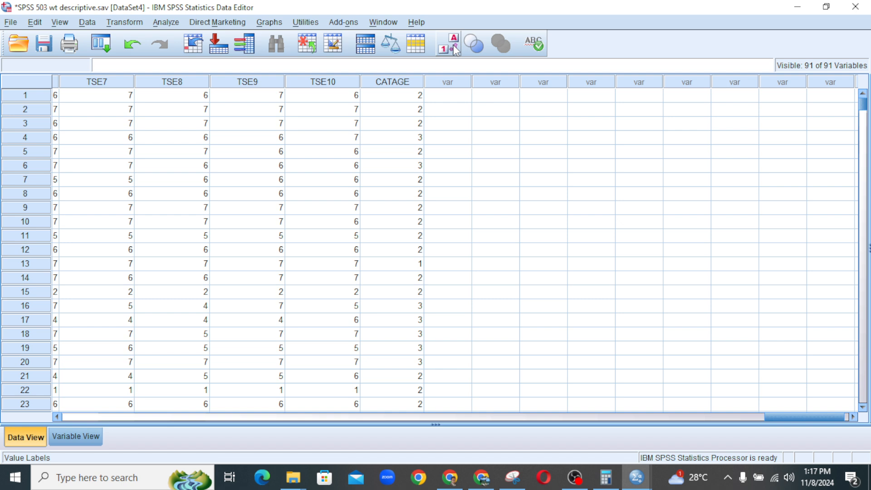
left_click(455, 49)
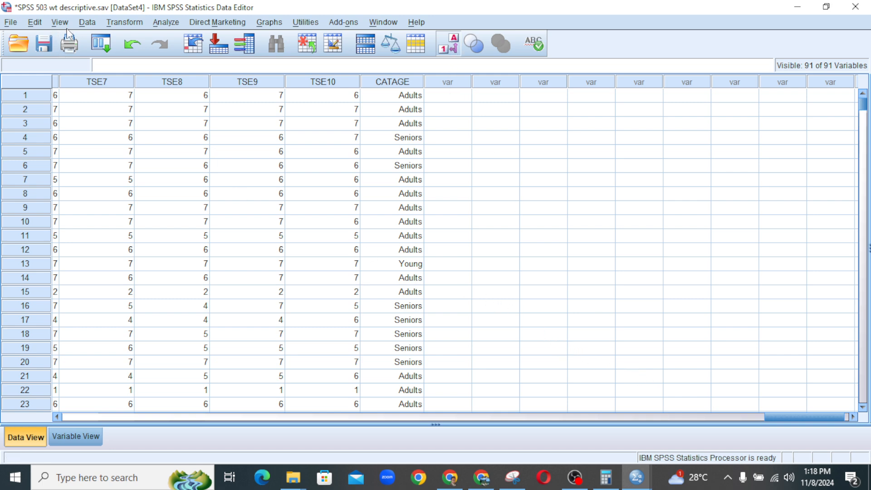
Run Frequencies on CAT AGE [CATAGE]: 30 Young, 403 Adults, 70 Seniors.
left_click(166, 23)
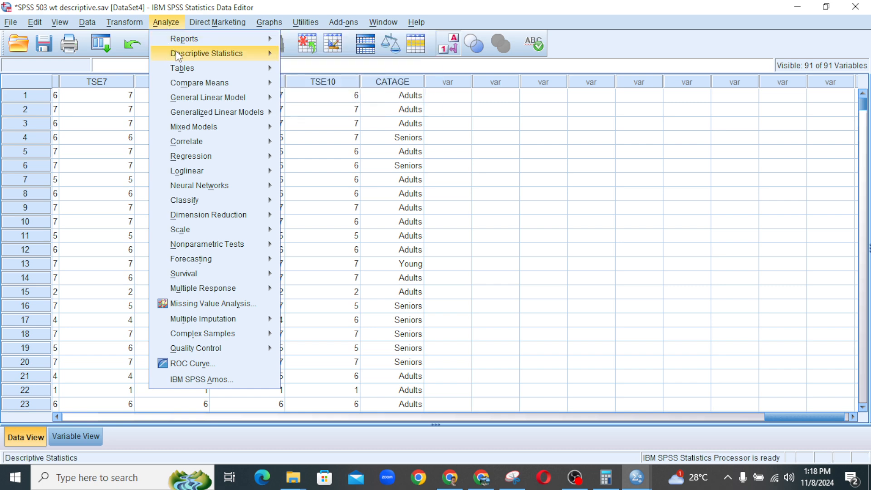
mouse_move(248, 61)
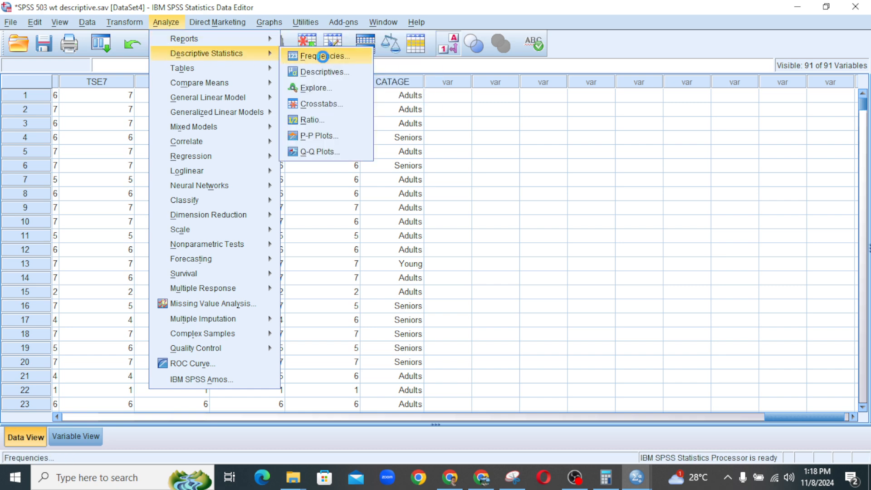
left_click(323, 57)
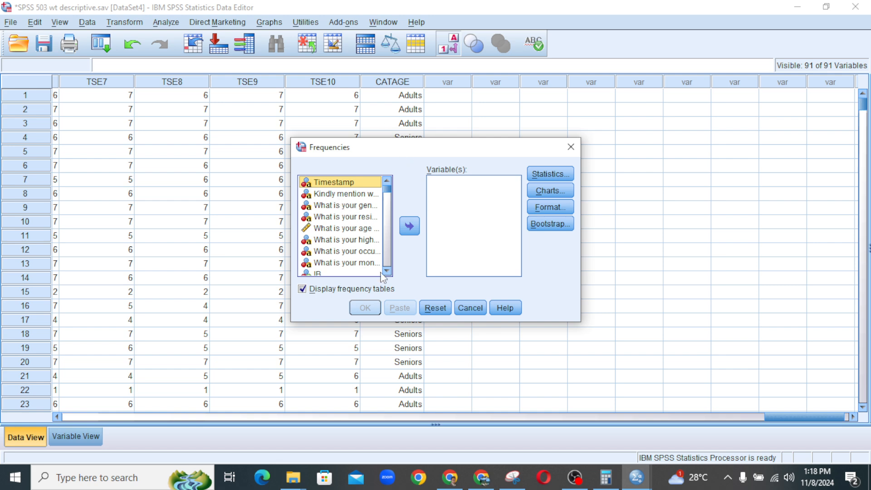
left_click_drag(385, 189, 401, 279)
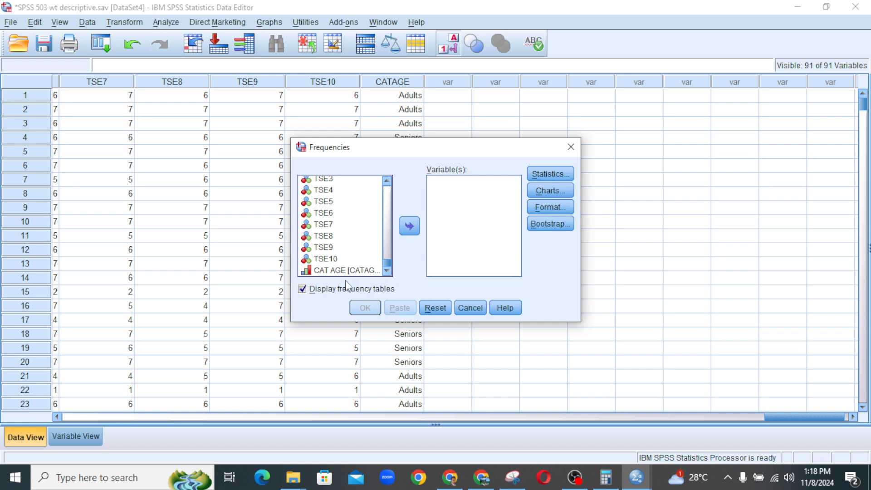
left_click(341, 271)
left_click(409, 227)
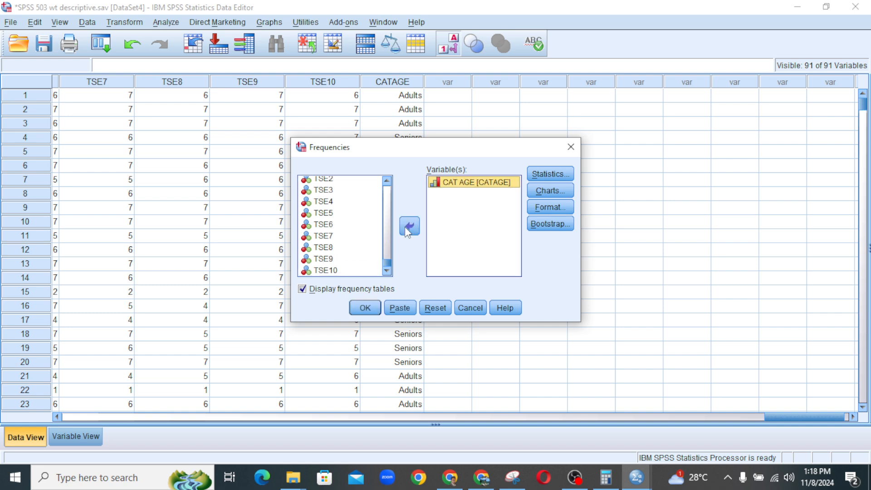
left_click(368, 311)
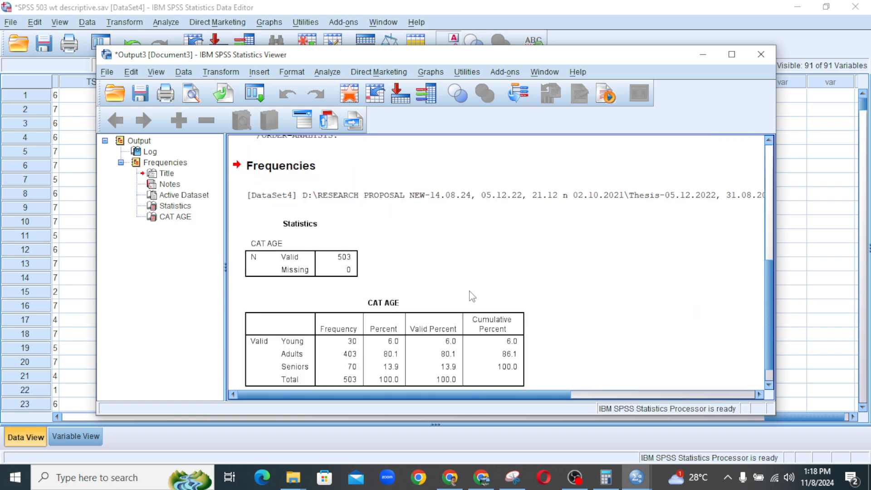
scroll(471, 293, "down", 1)
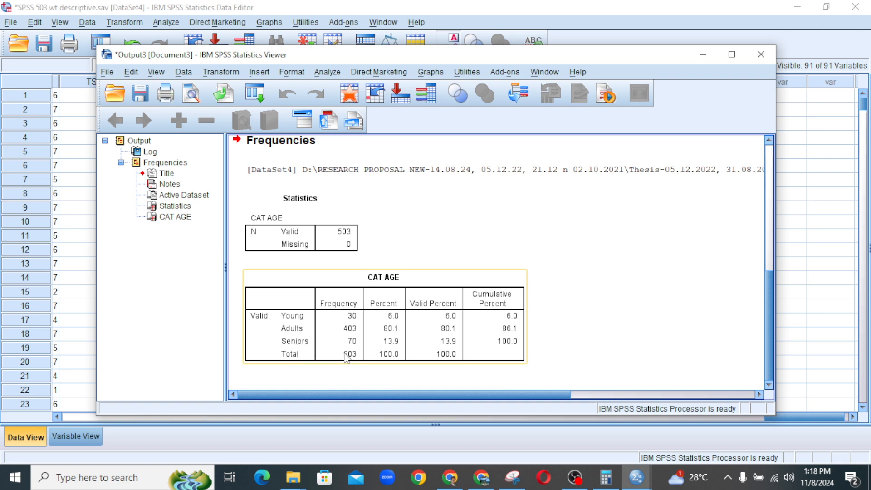
Close the Output Viewer and scroll the case data back to the first columns.
left_click(761, 54)
left_click(811, 140)
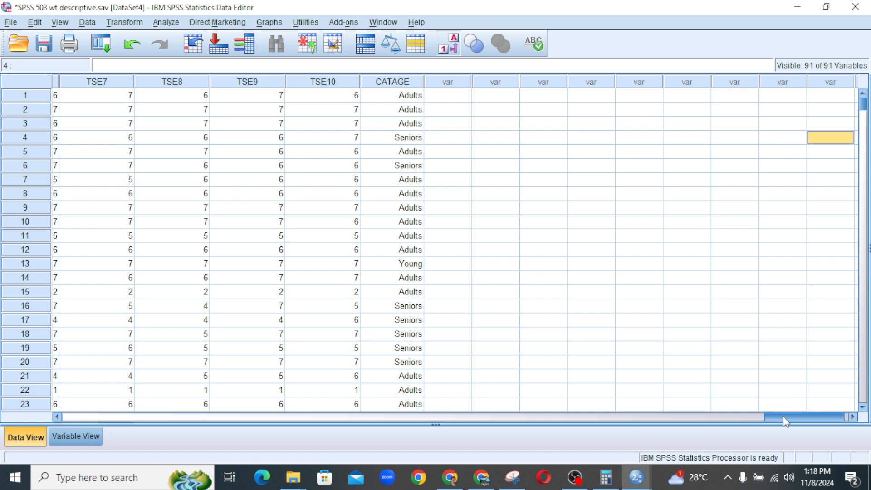
left_click_drag(783, 416, 72, 426)
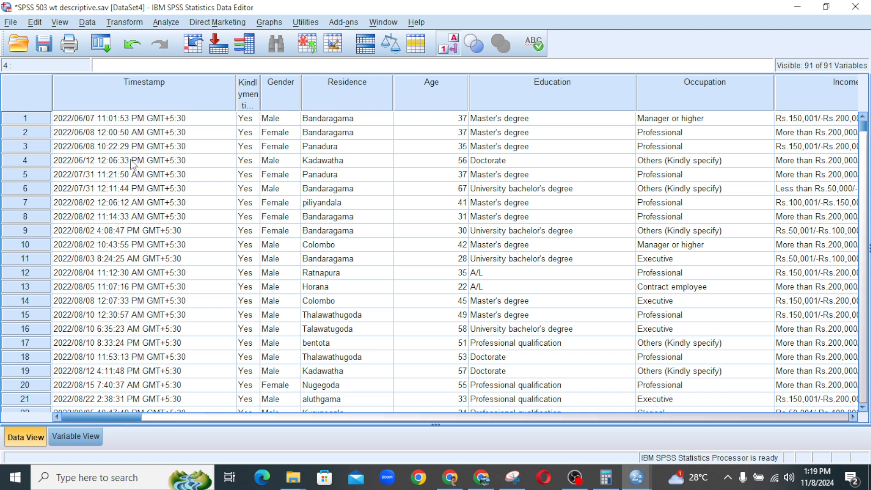
left_click(88, 24)
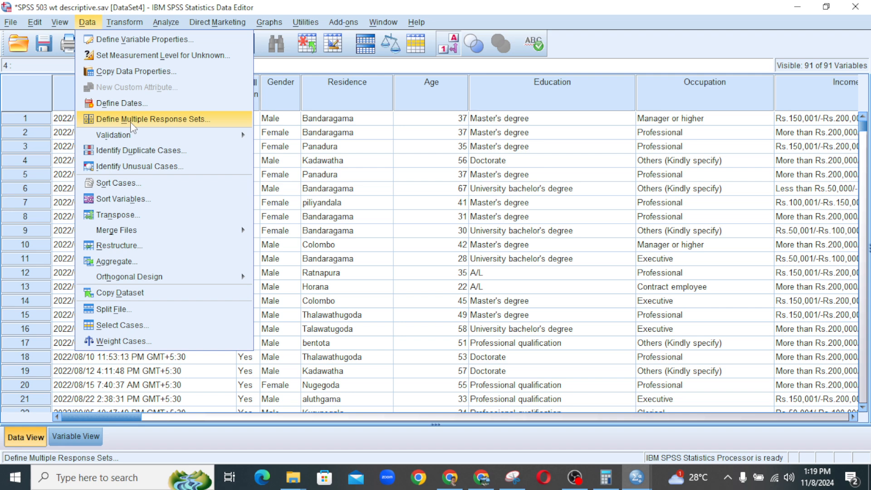
Sort cases with Gender as the single ascending sort key.
left_click(130, 185)
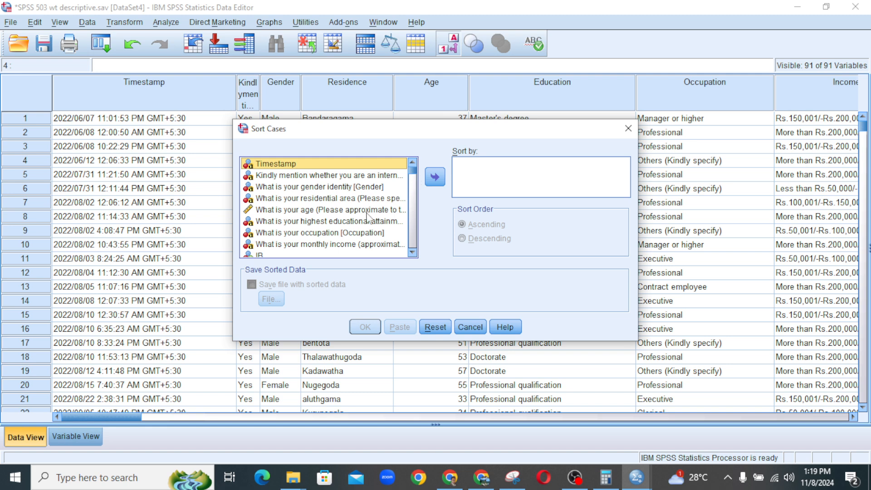
left_click(373, 189)
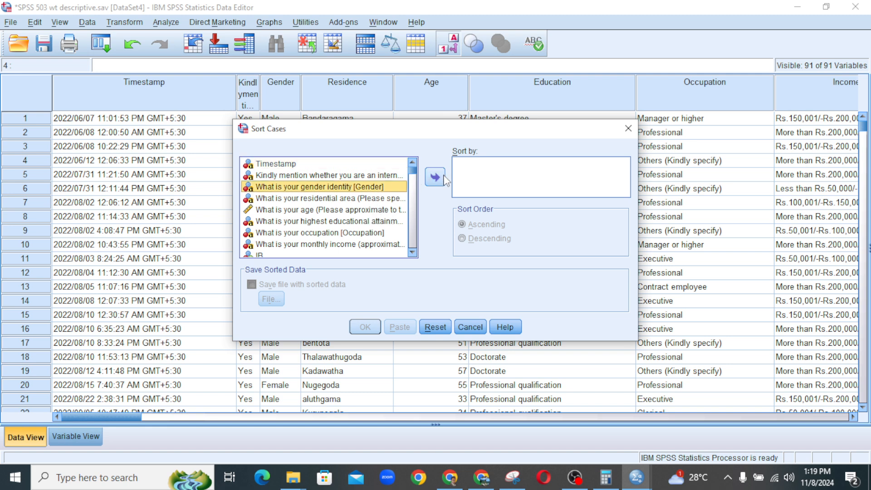
left_click(434, 177)
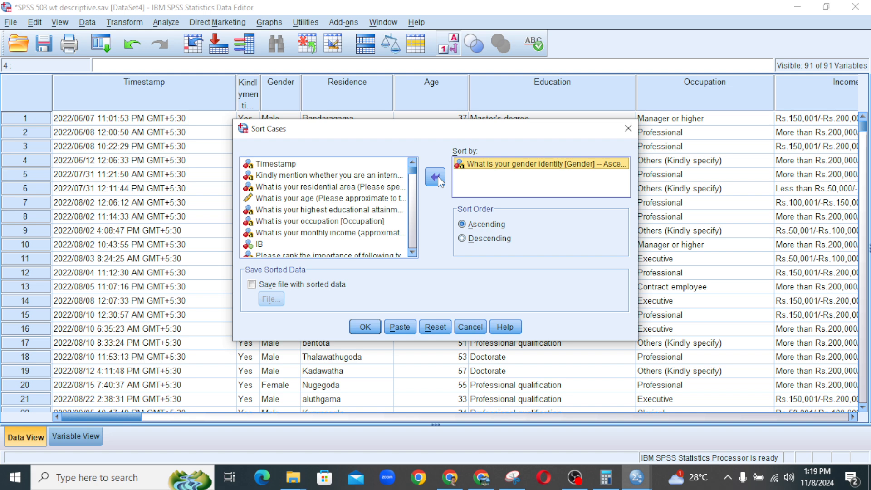
left_click(366, 328)
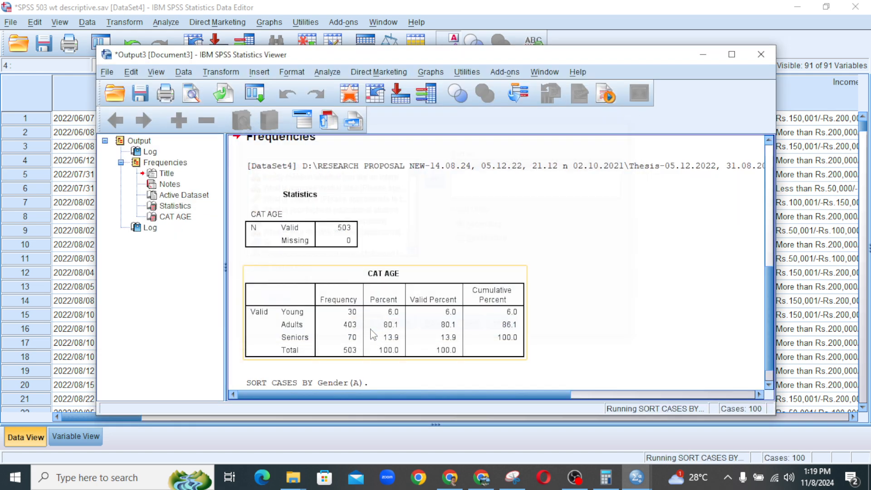
Bring the Data Editor forward and scroll the rows to confirm Female cases come first.
left_click(793, 262)
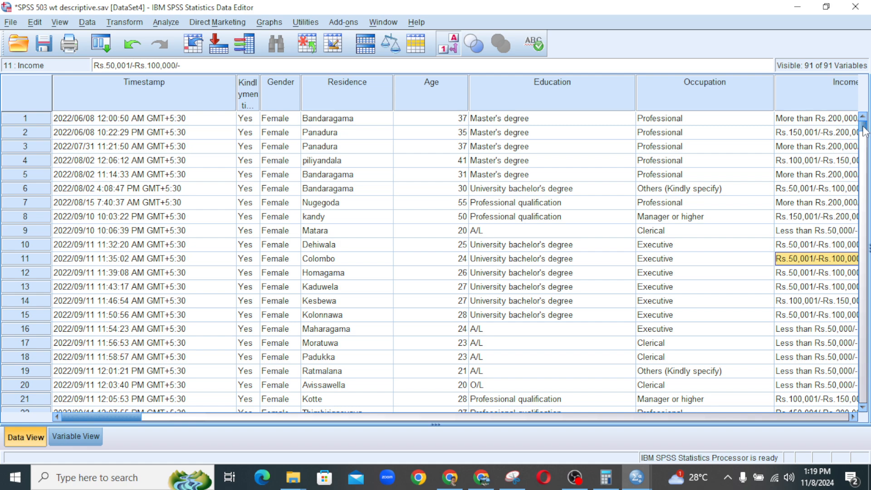
left_click_drag(864, 127, 861, 291)
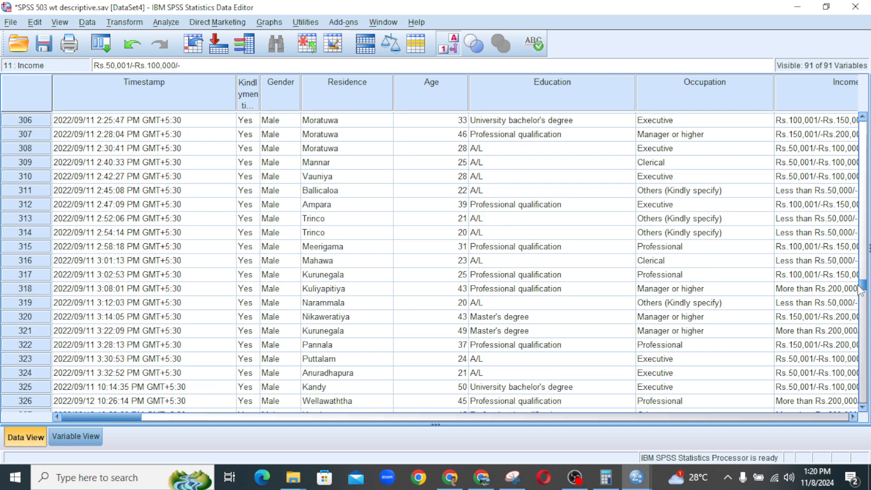
left_click_drag(861, 290, 862, 123)
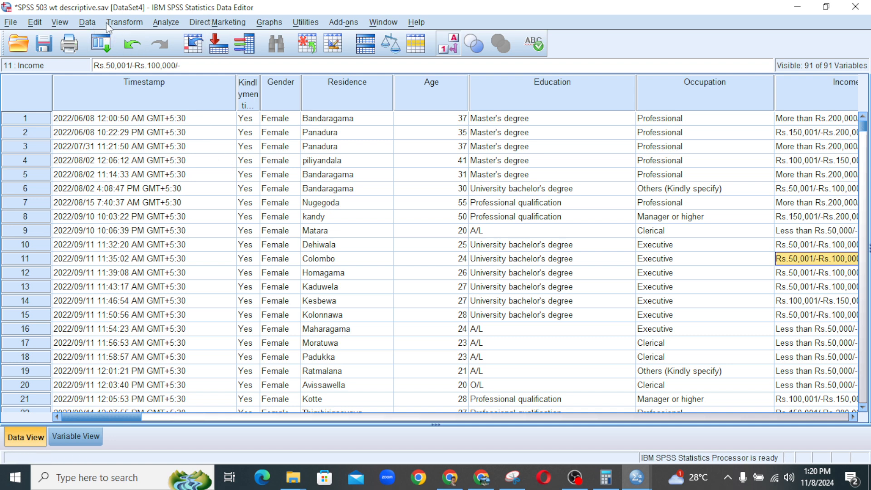
Replace the Gender sort key with Age then Education, both ascending, and re-sort the cases.
left_click(88, 25)
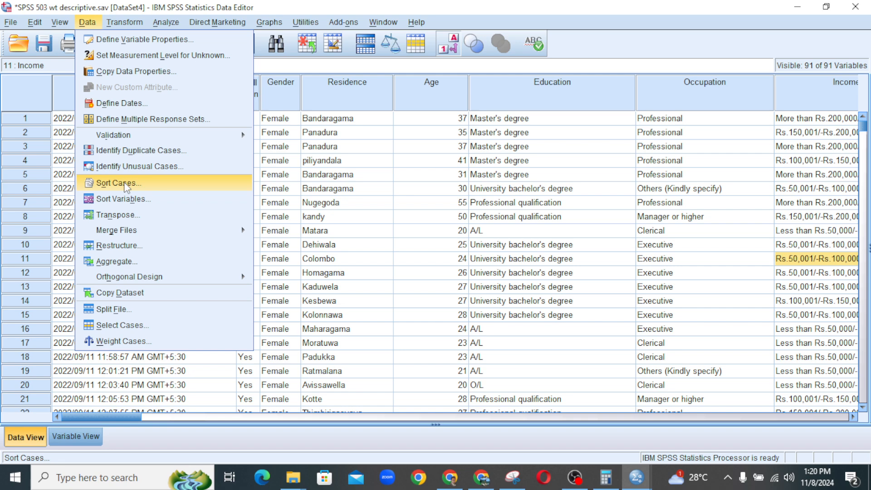
left_click(117, 183)
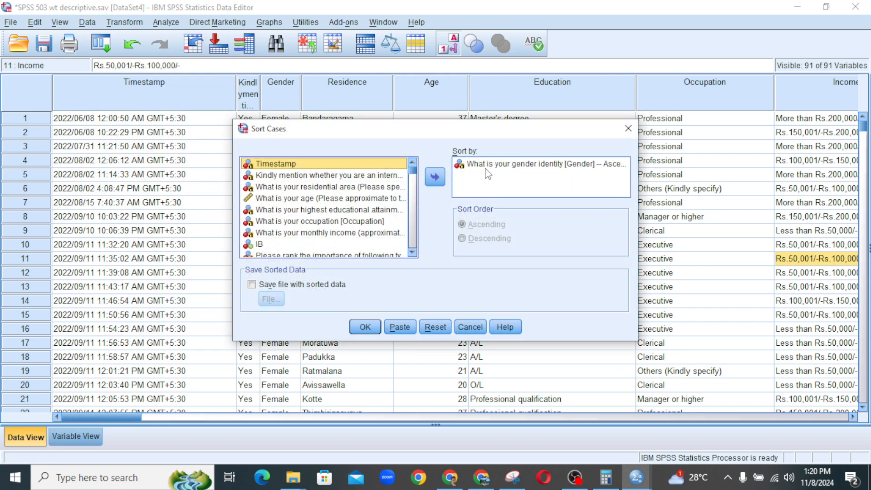
left_click(504, 164)
left_click(434, 177)
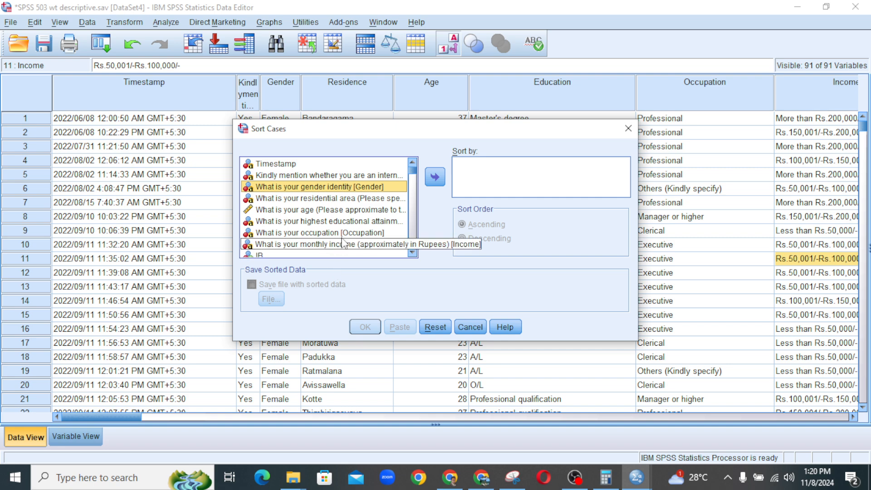
left_click(338, 212)
left_click(429, 178)
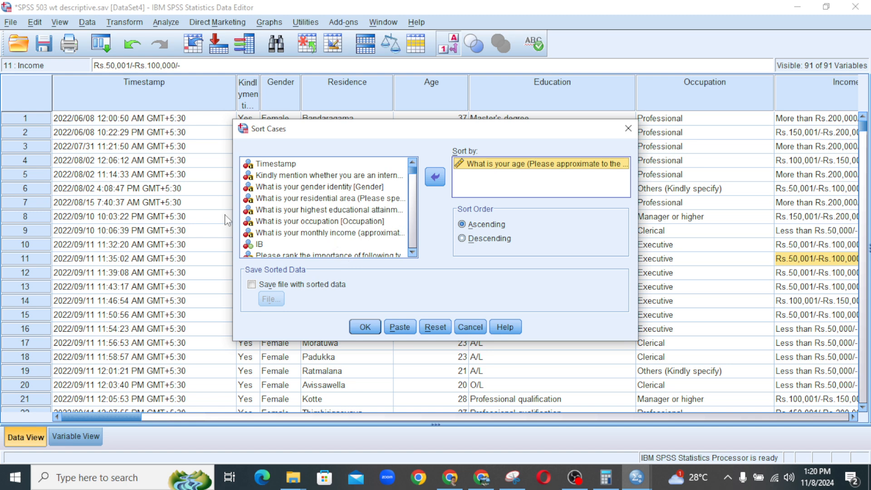
left_click_drag(233, 212, 145, 213)
left_click(316, 218)
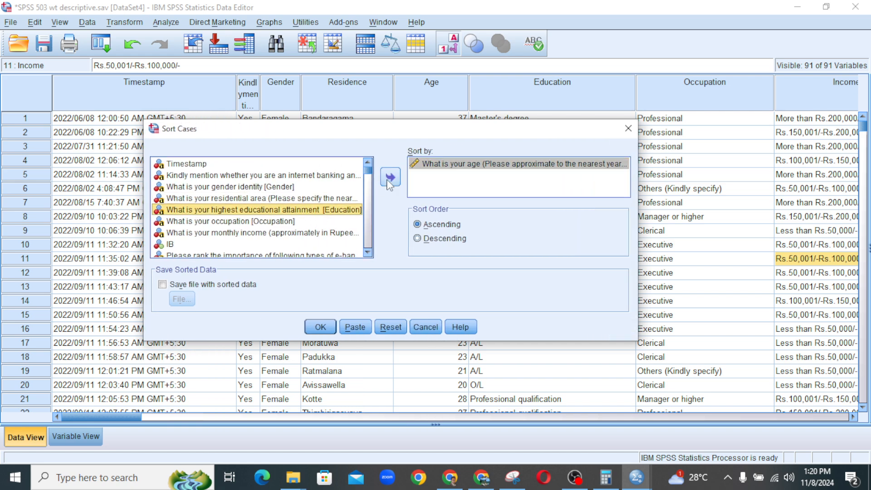
left_click(390, 177)
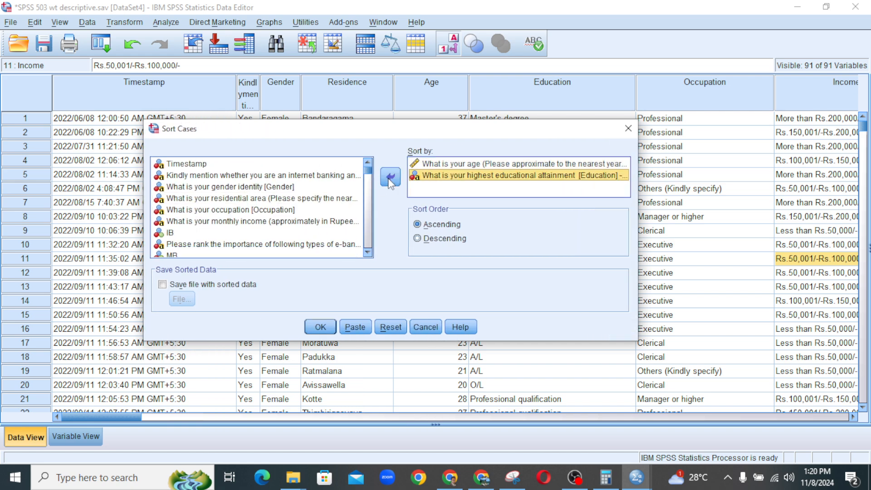
left_click(321, 328)
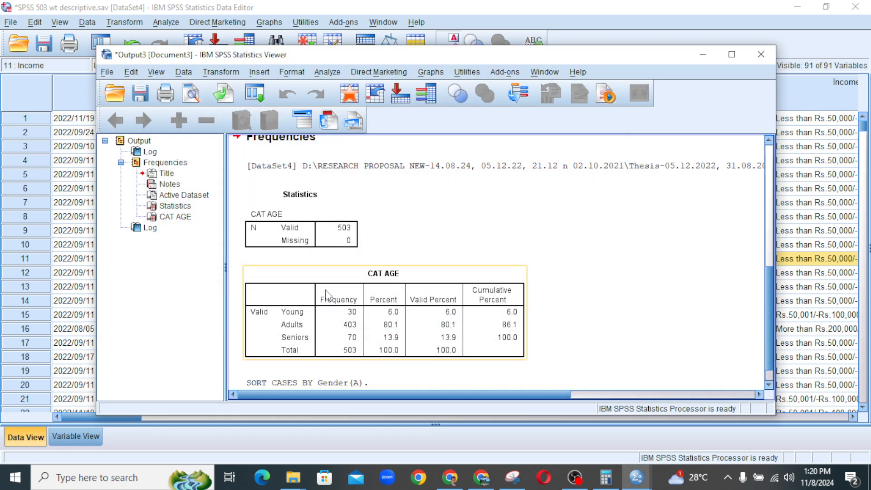
Scroll the Data Editor down to row 503 to confirm the oldest respondents, aged 68, come last.
left_click(817, 274)
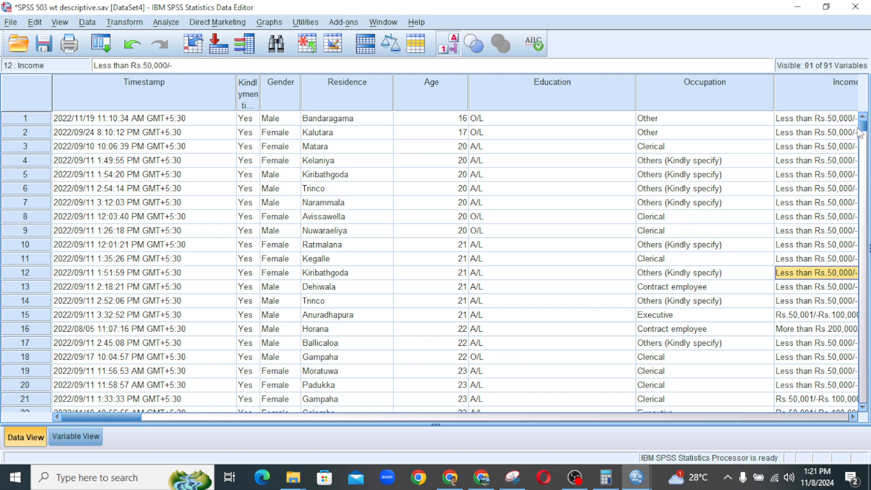
left_click_drag(861, 135, 867, 162)
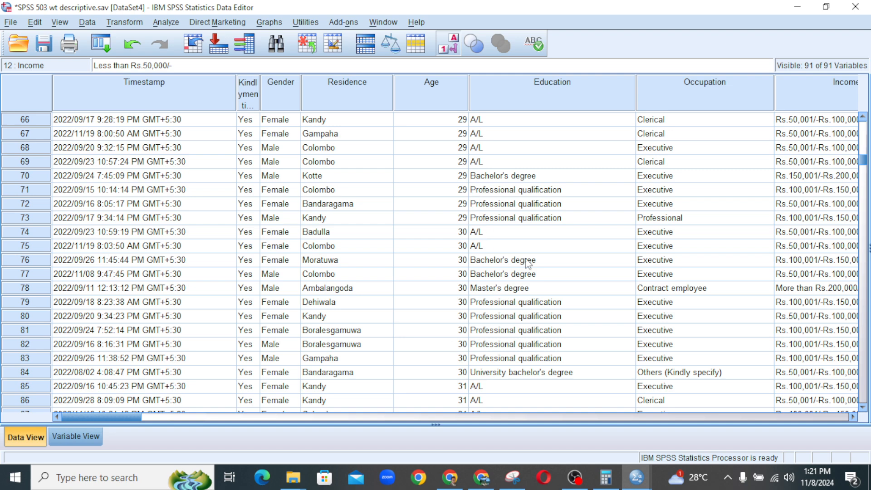
left_click_drag(867, 163, 850, 387)
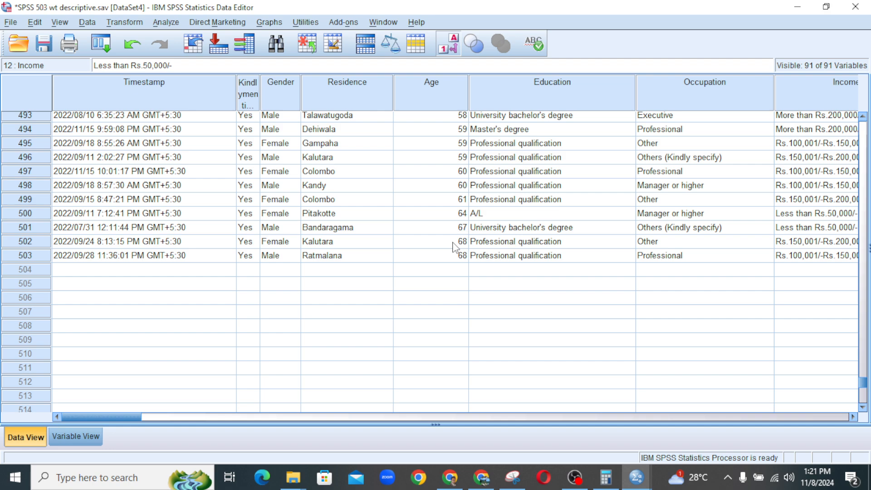
left_click(87, 23)
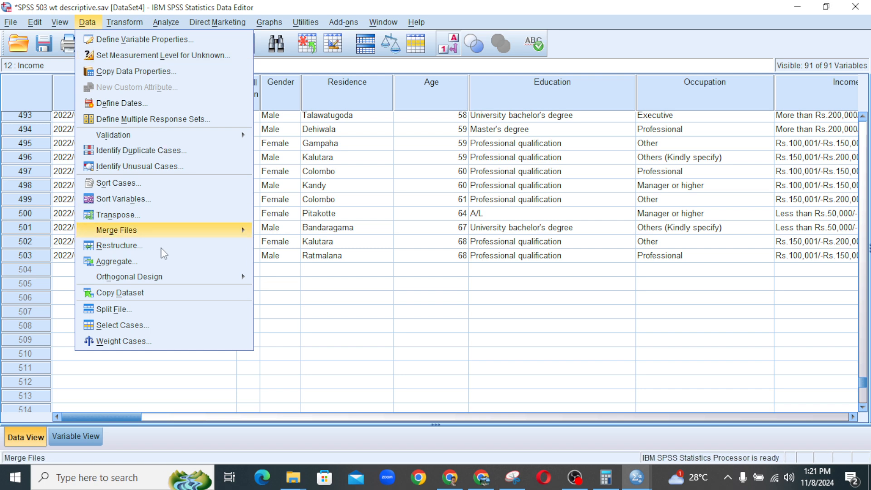
Sort the variables alphabetically by Name in ascending order.
left_click(146, 202)
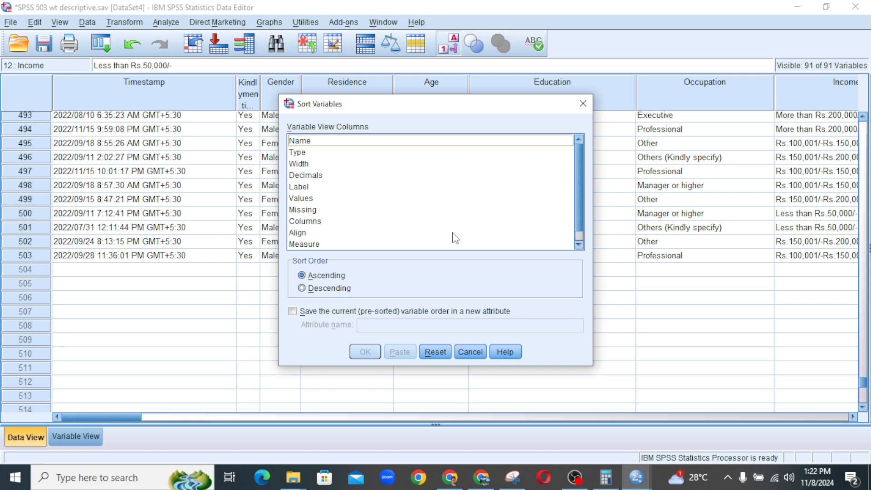
left_click(302, 143)
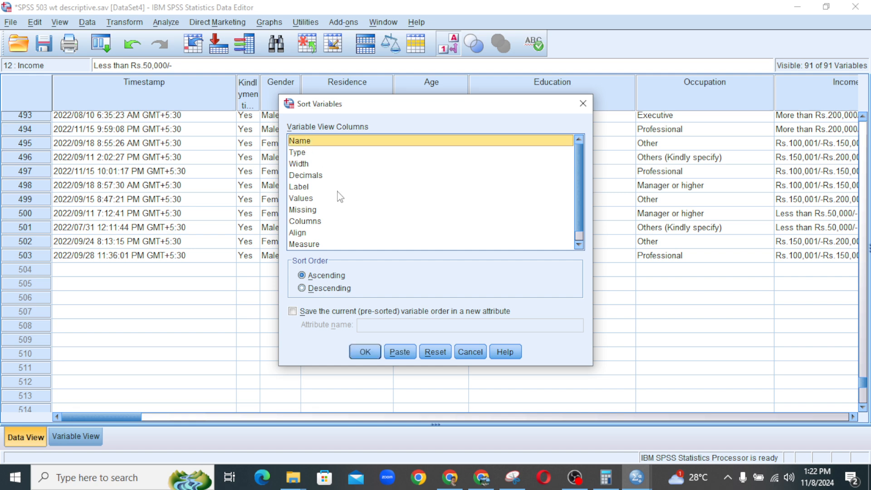
left_click(366, 352)
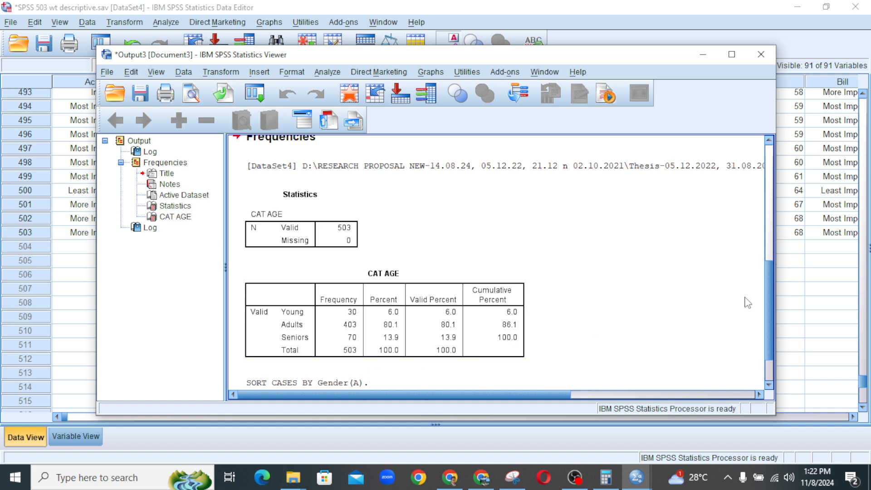
left_click(810, 291)
Show Variable View scrolled to the top, where the list opens with Ac, AEB1 and AEB2.
left_click(78, 436)
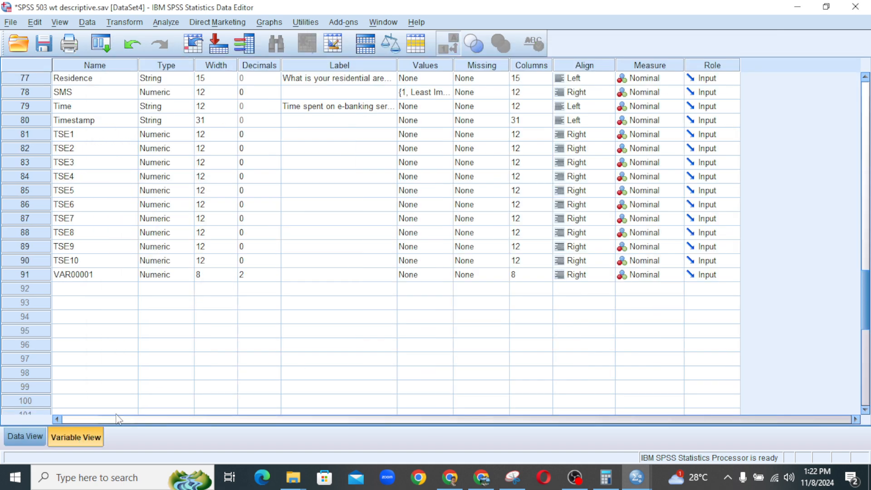
left_click_drag(867, 298, 866, 107)
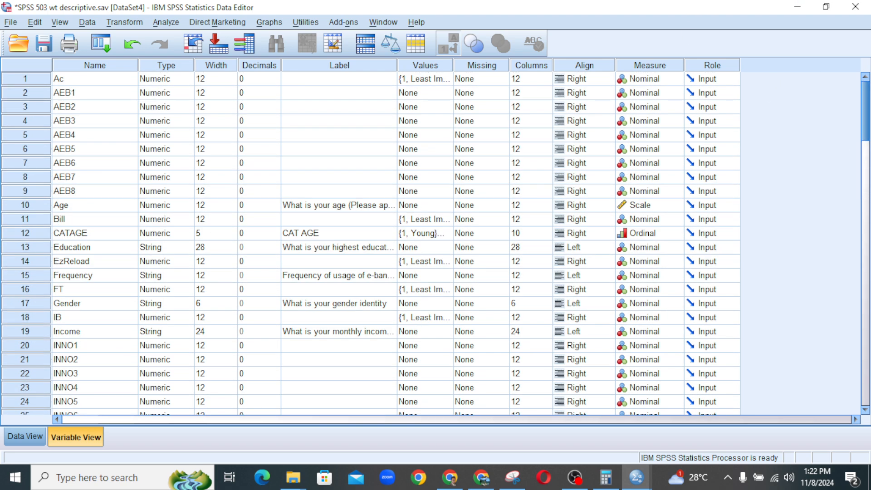
mouse_move(866, 106)
left_mouse_down()
mouse_move(867, 115)
mouse_move(867, 103)
left_mouse_up()
Sort the variables ascending by Type so the string variables precede the numeric ones.
left_click(87, 22)
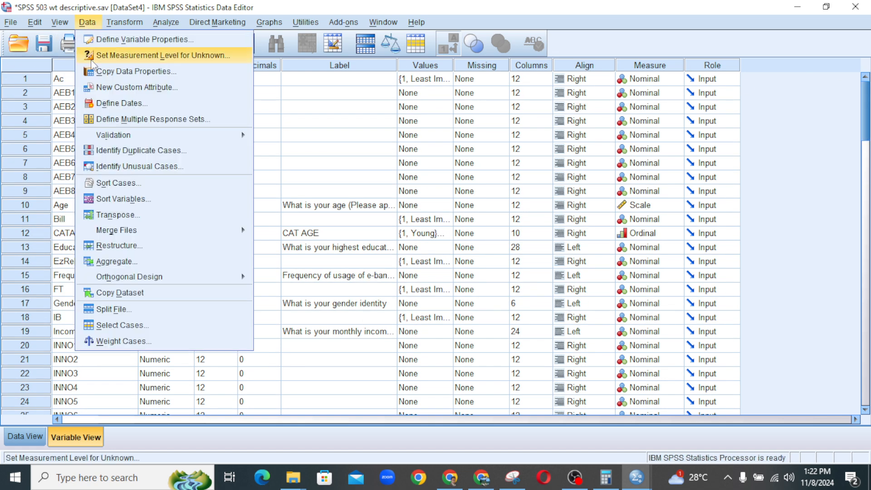
left_click(111, 200)
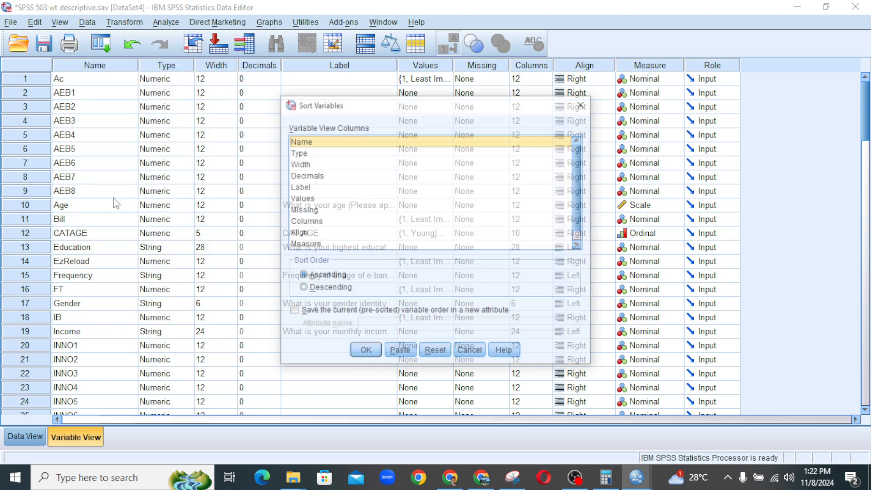
left_click(301, 153)
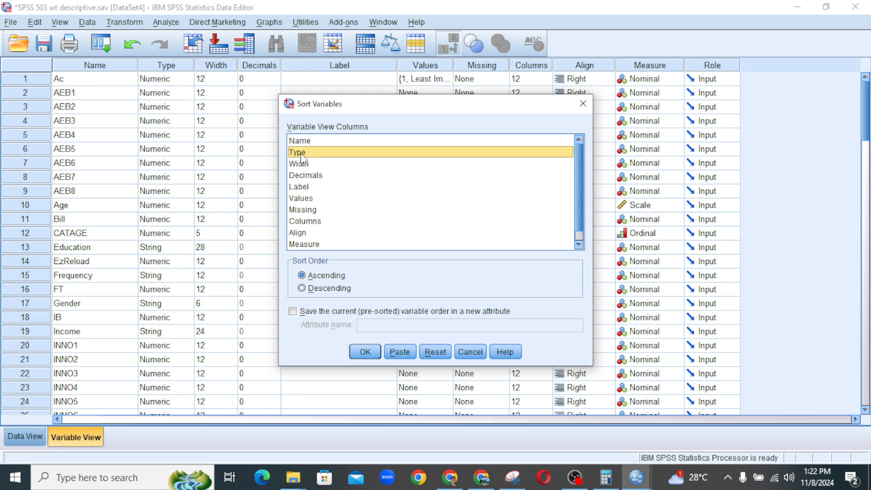
left_click(366, 352)
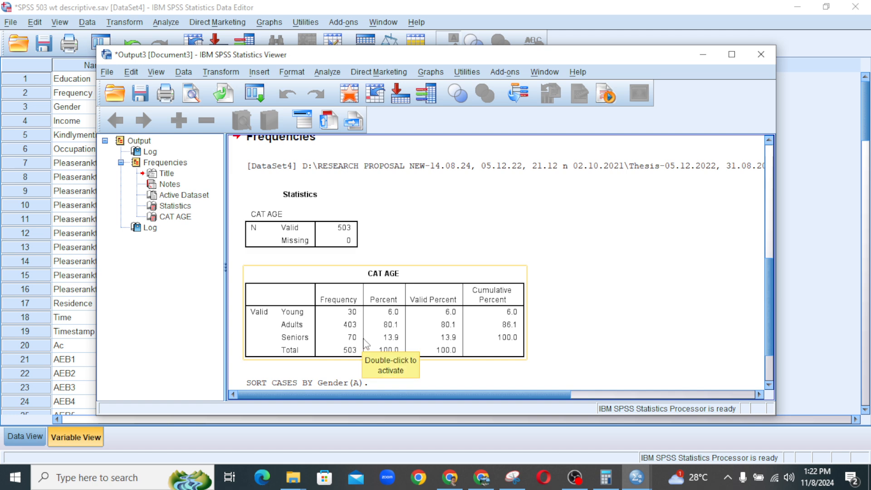
left_click(809, 228)
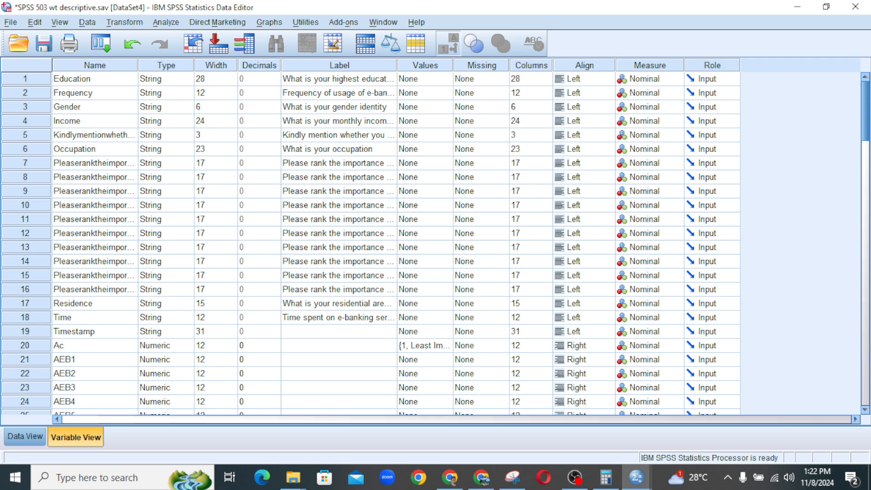
left_click_drag(866, 111, 867, 129)
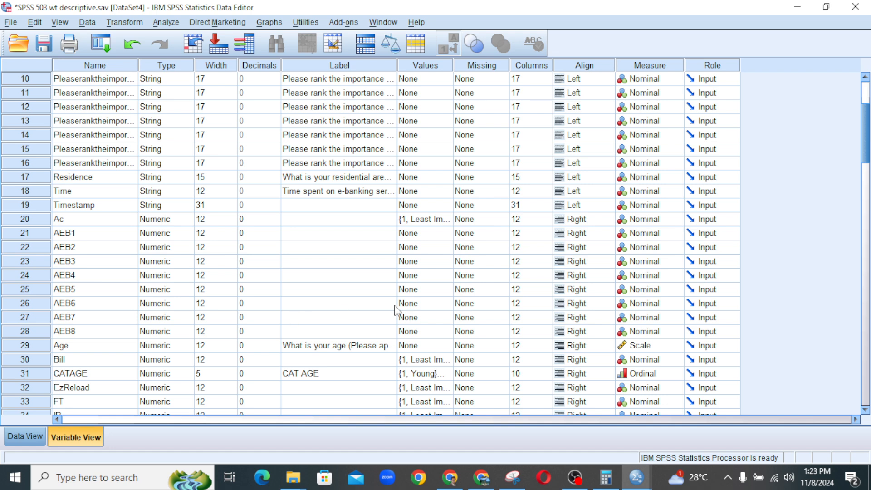
left_click(574, 478)
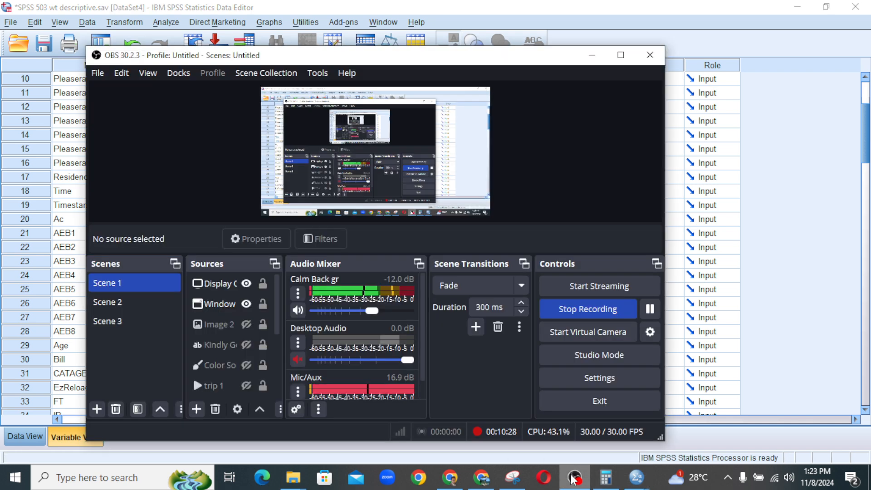